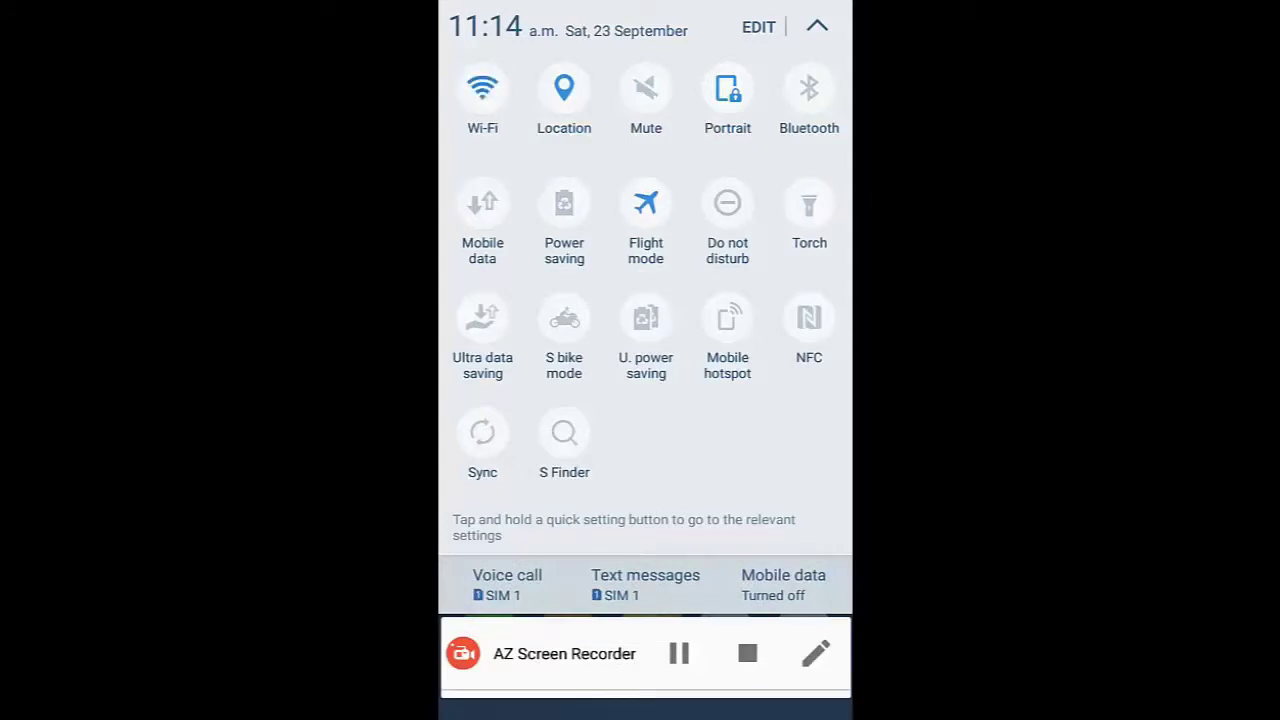
# Dismiss the quick settings and notification shade, then show the full list of installed apps
pyautogui.click(817, 26)
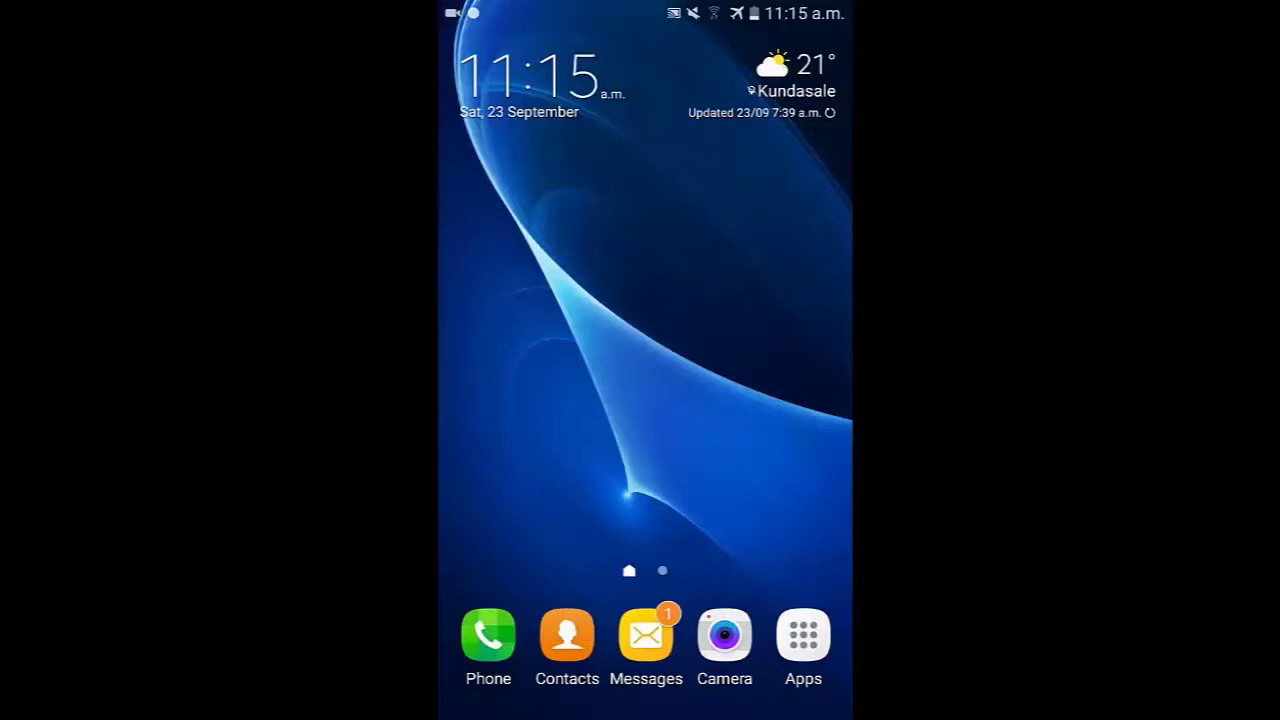
pyautogui.moveTo(645, 5); pyautogui.dragTo(645, 450)
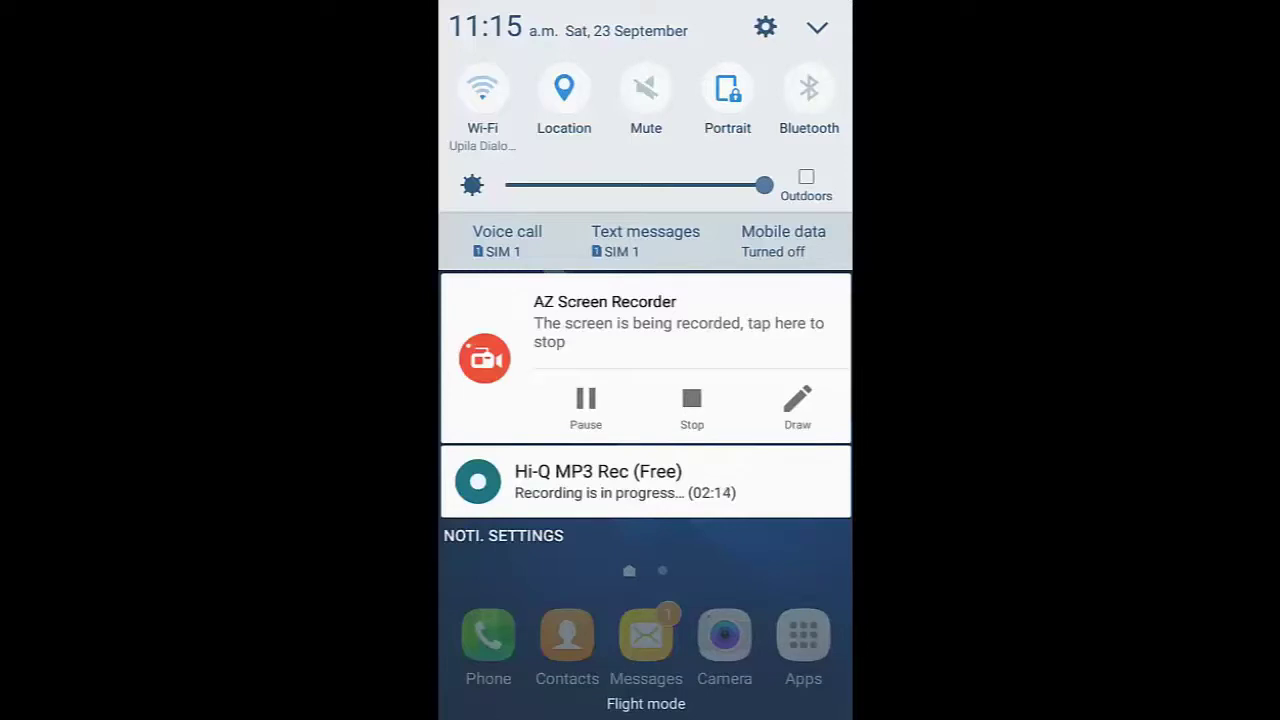
pyautogui.moveTo(645, 560); pyautogui.dragTo(645, 150)
pyautogui.click(803, 632)
# Launch the Settings app and go to its Google account settings
pyautogui.click(795, 370)
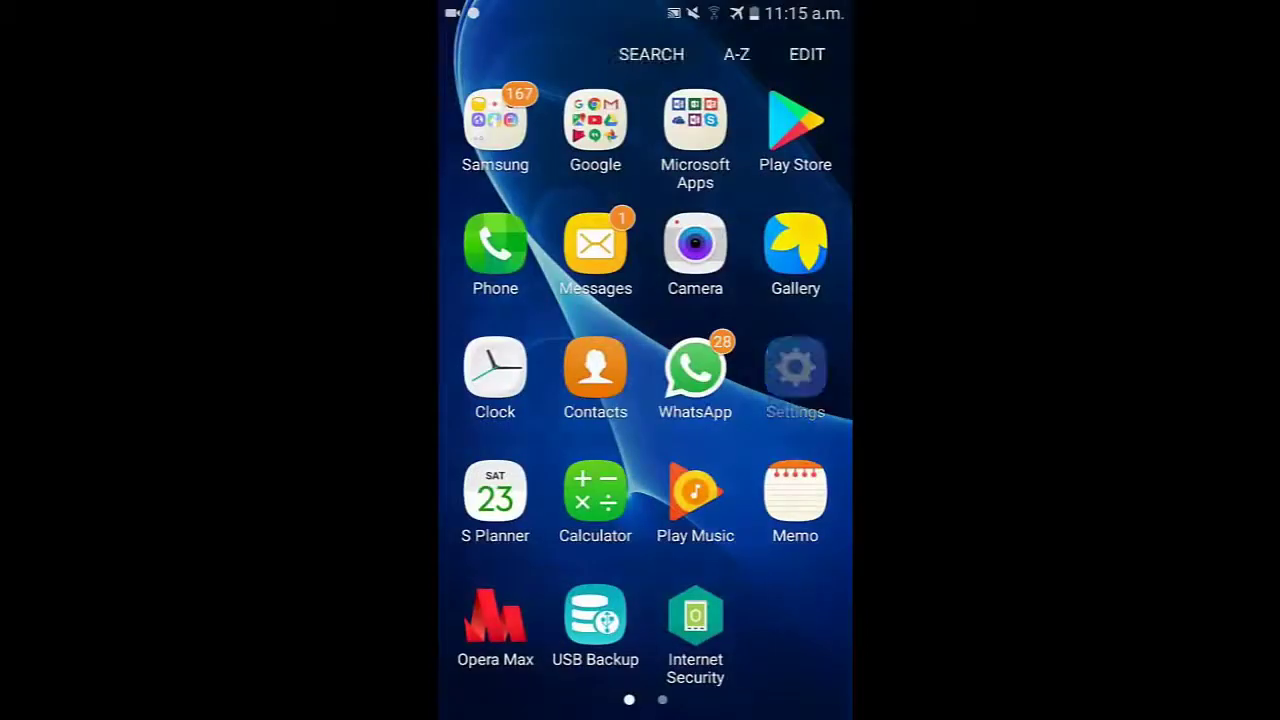
pyautogui.scroll(-10, 645, 400)
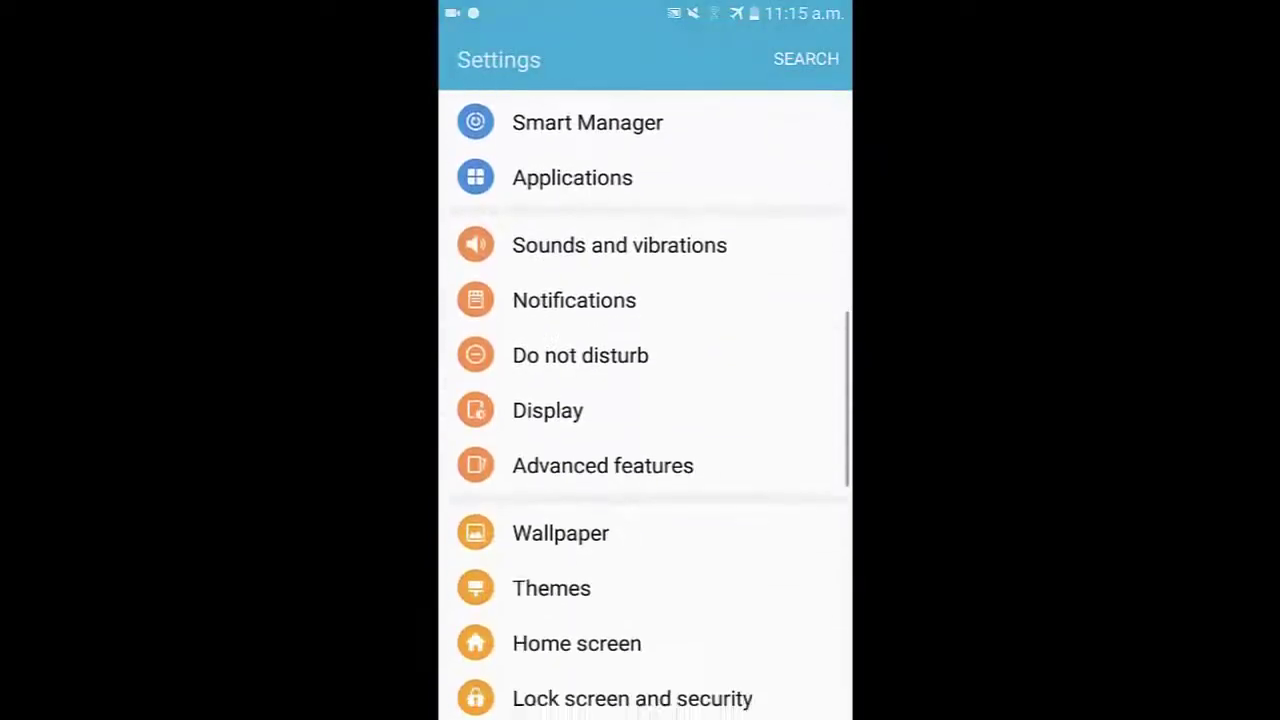
pyautogui.scroll(-5, 645, 400)
pyautogui.scroll(-3, 645, 400)
pyautogui.click(547, 566)
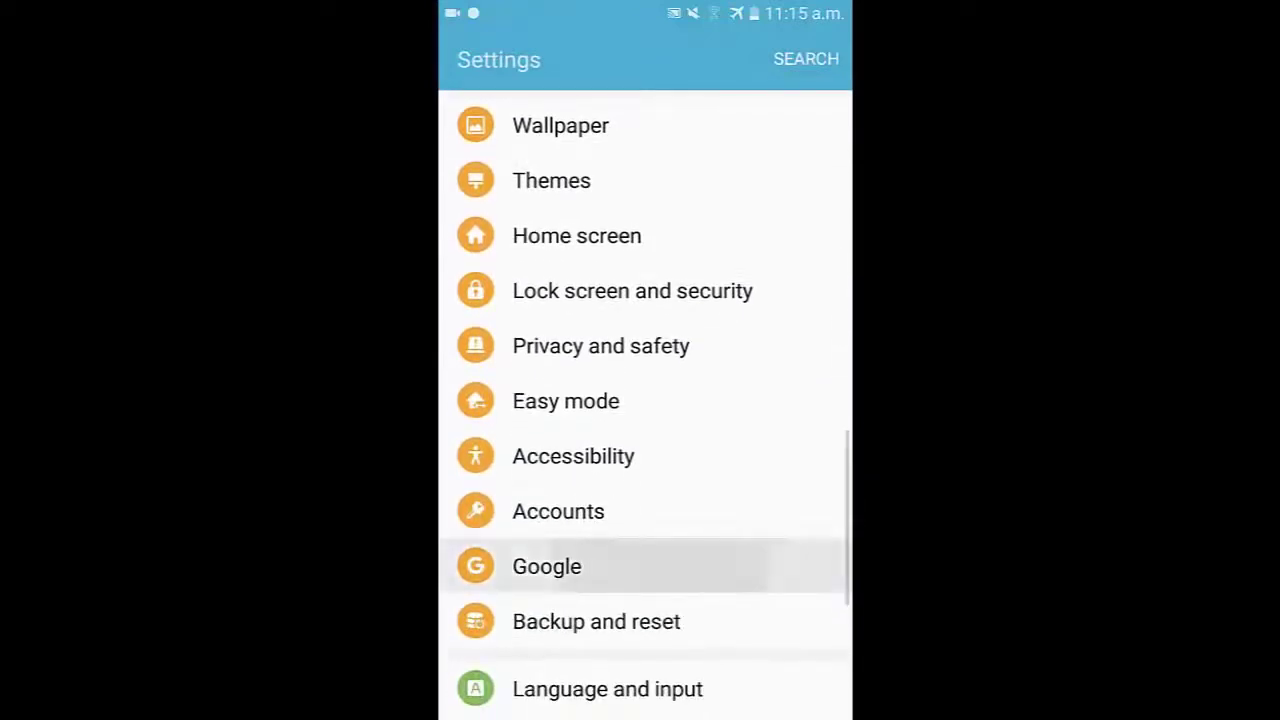
# Open Google Security and then this phone's Find My Device settings
pyautogui.scroll(-5, 645, 400)
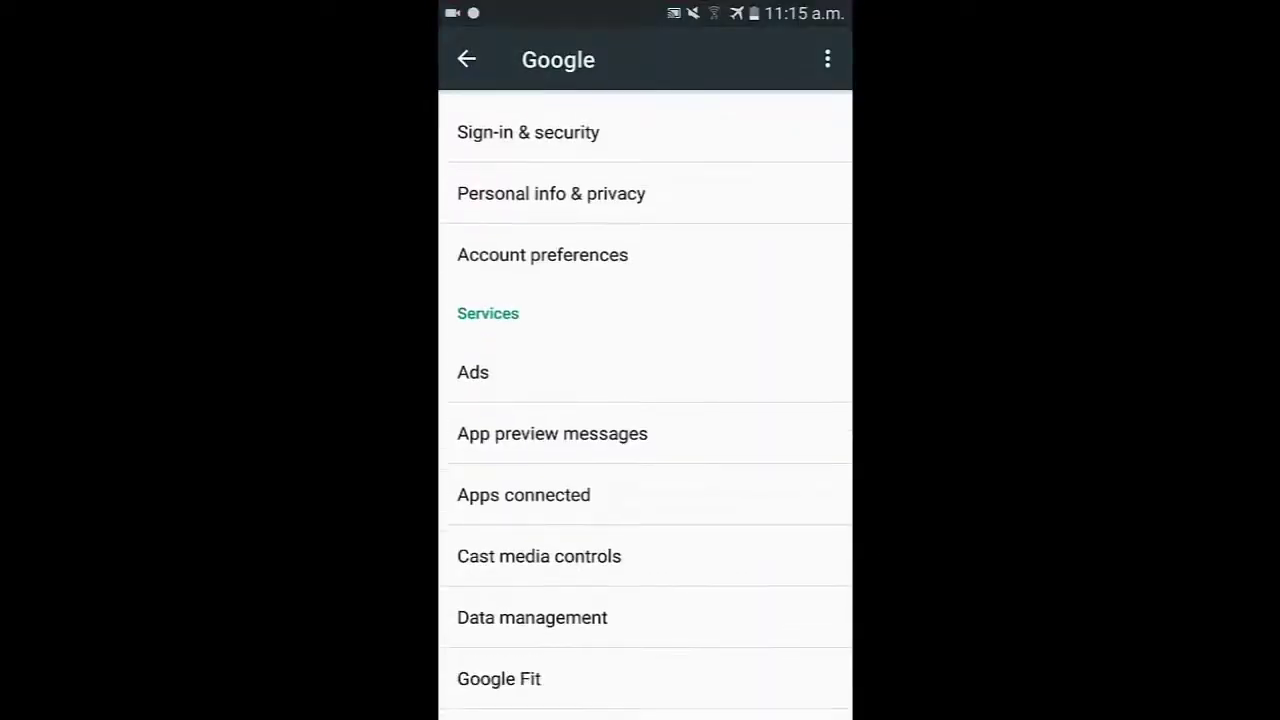
pyautogui.scroll(-1, 645, 400)
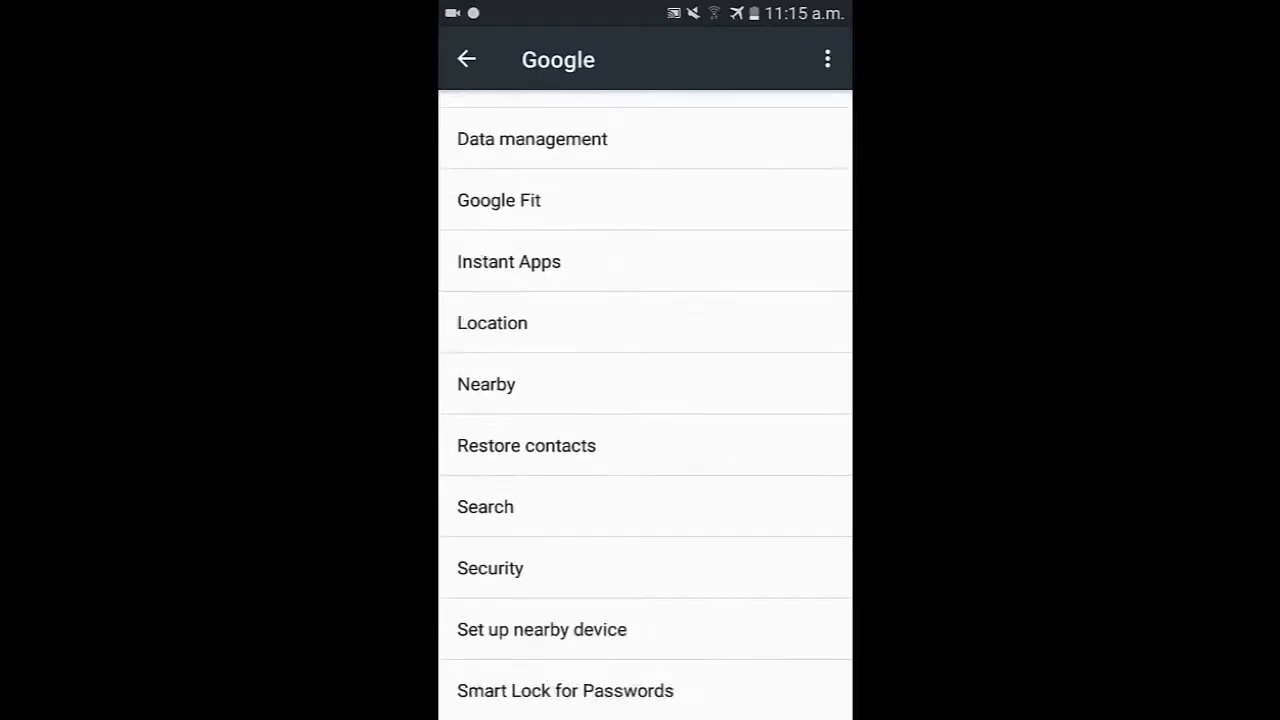
pyautogui.click(490, 568)
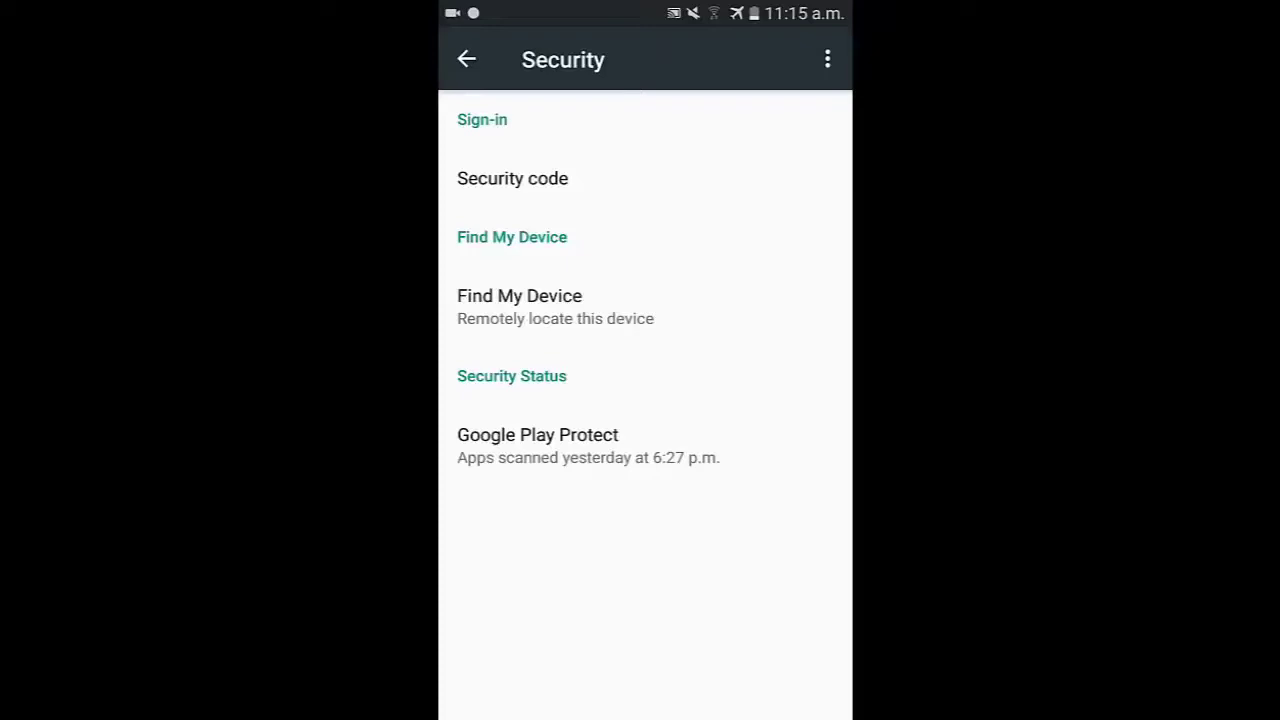
pyautogui.click(540, 305)
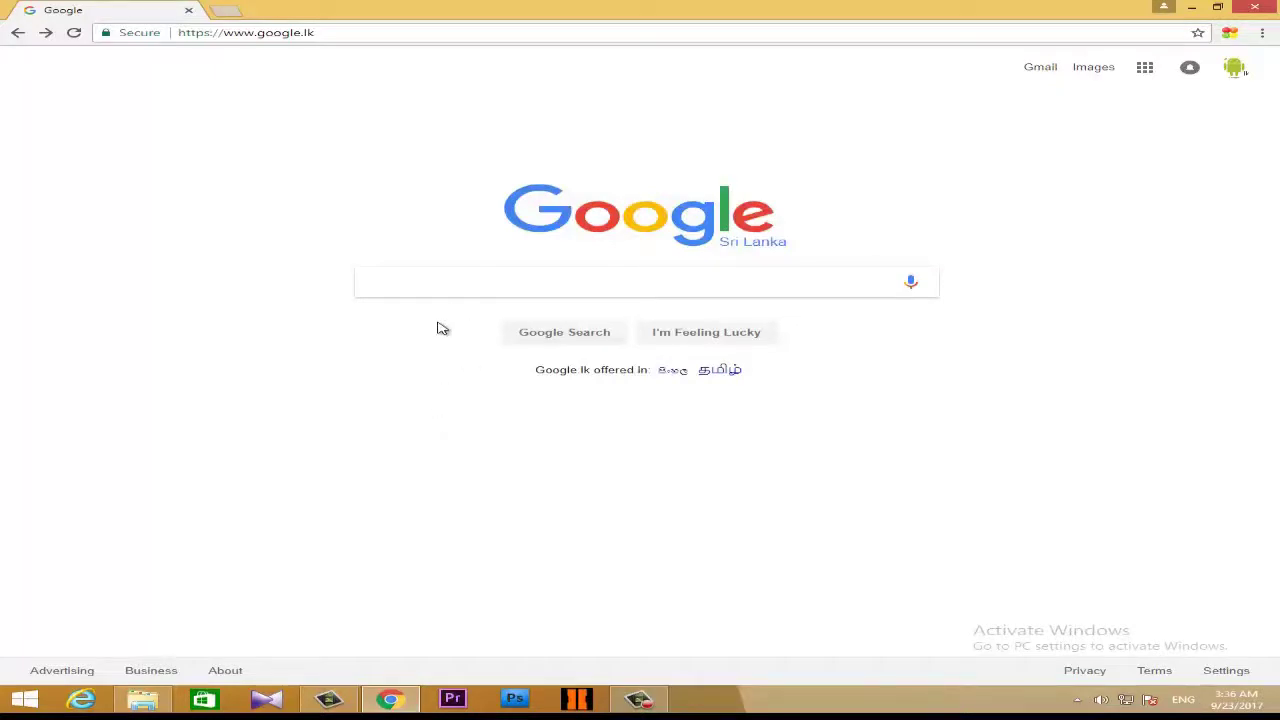
# Search Google for 'find my phone'
pyautogui.click(449, 281)
pyautogui.write('find my phone')
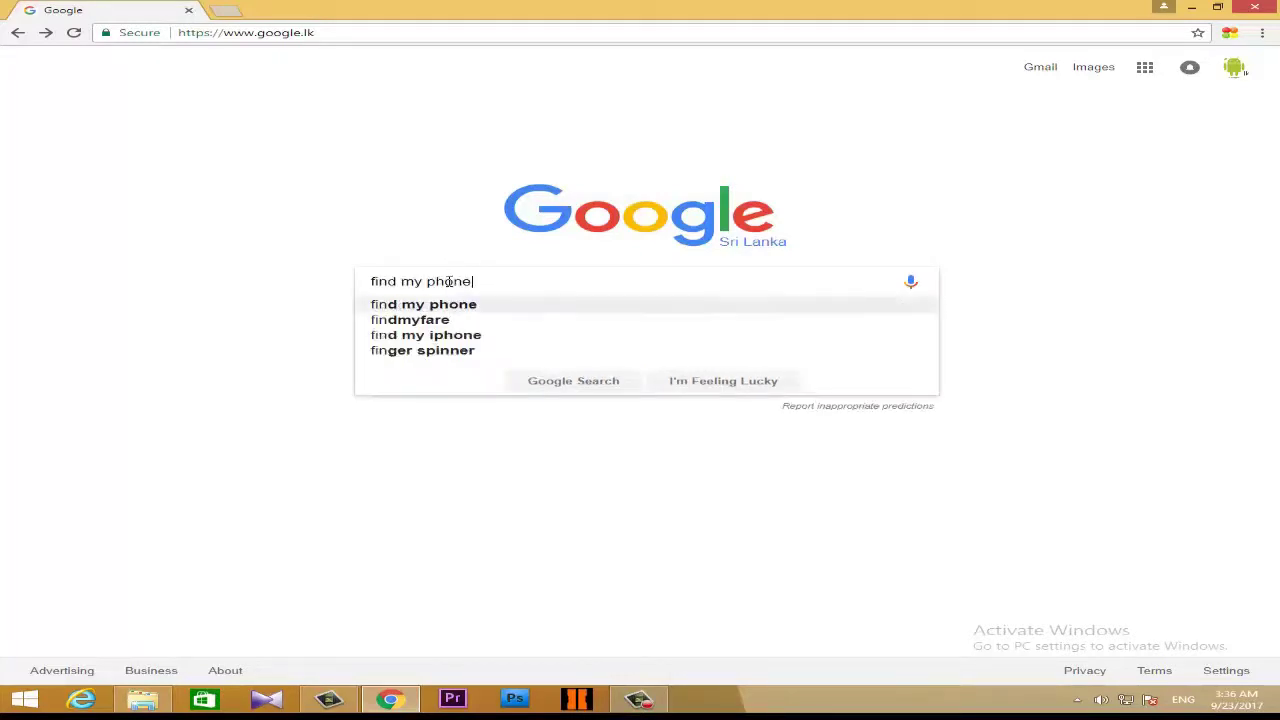
pyautogui.press('Return')
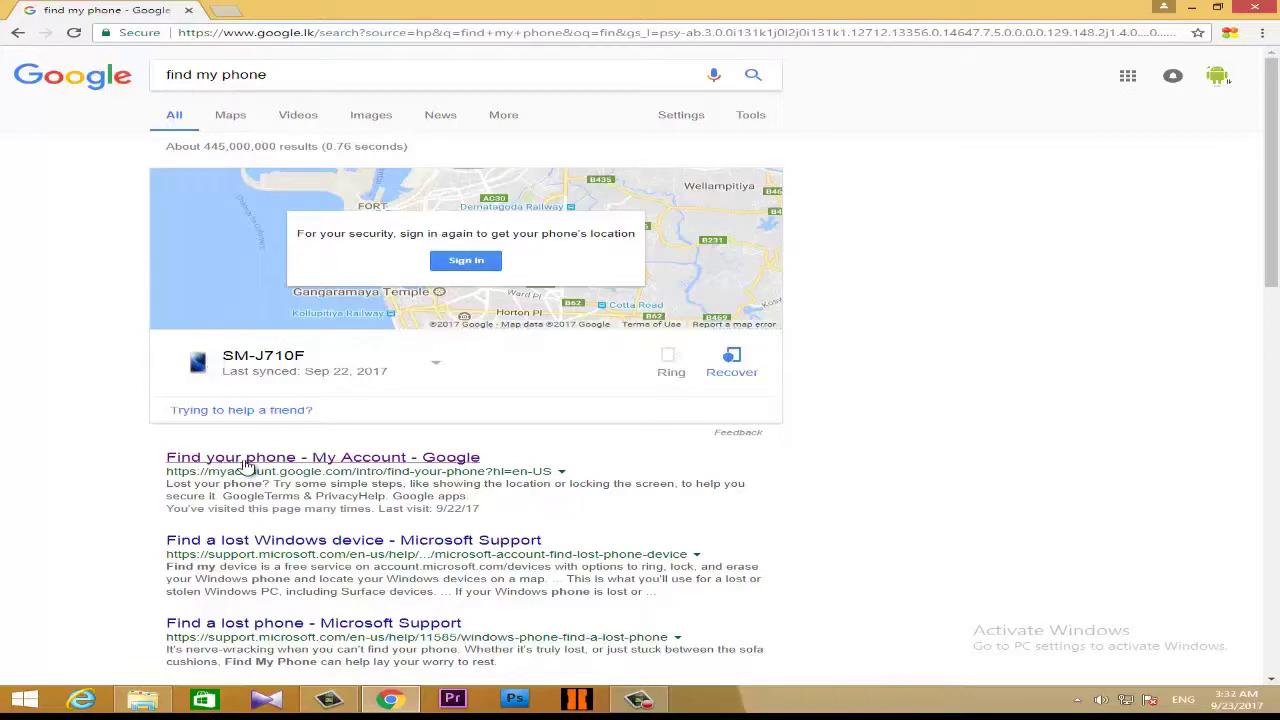
# Open the 'Find your phone - My Account - Google' result and sign in with the account password
pyautogui.click(215, 466)
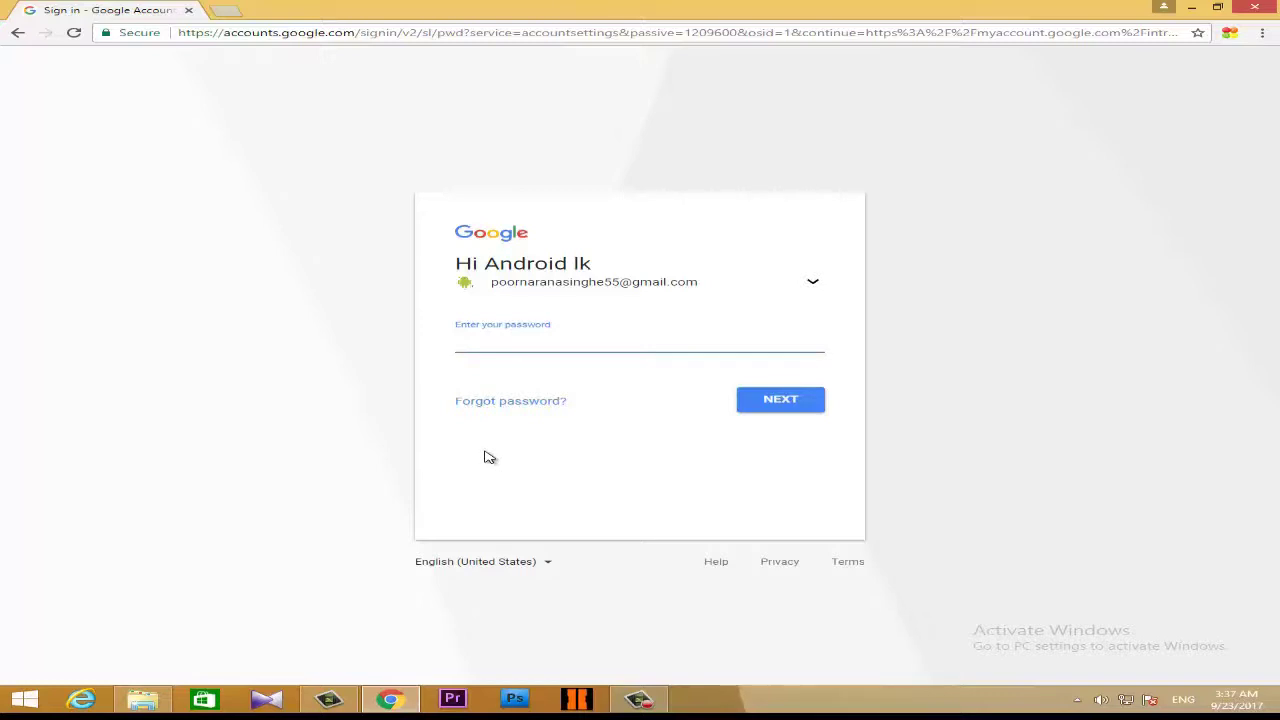
pyautogui.hotkey('ctrl', 'v')
pyautogui.press('Return')
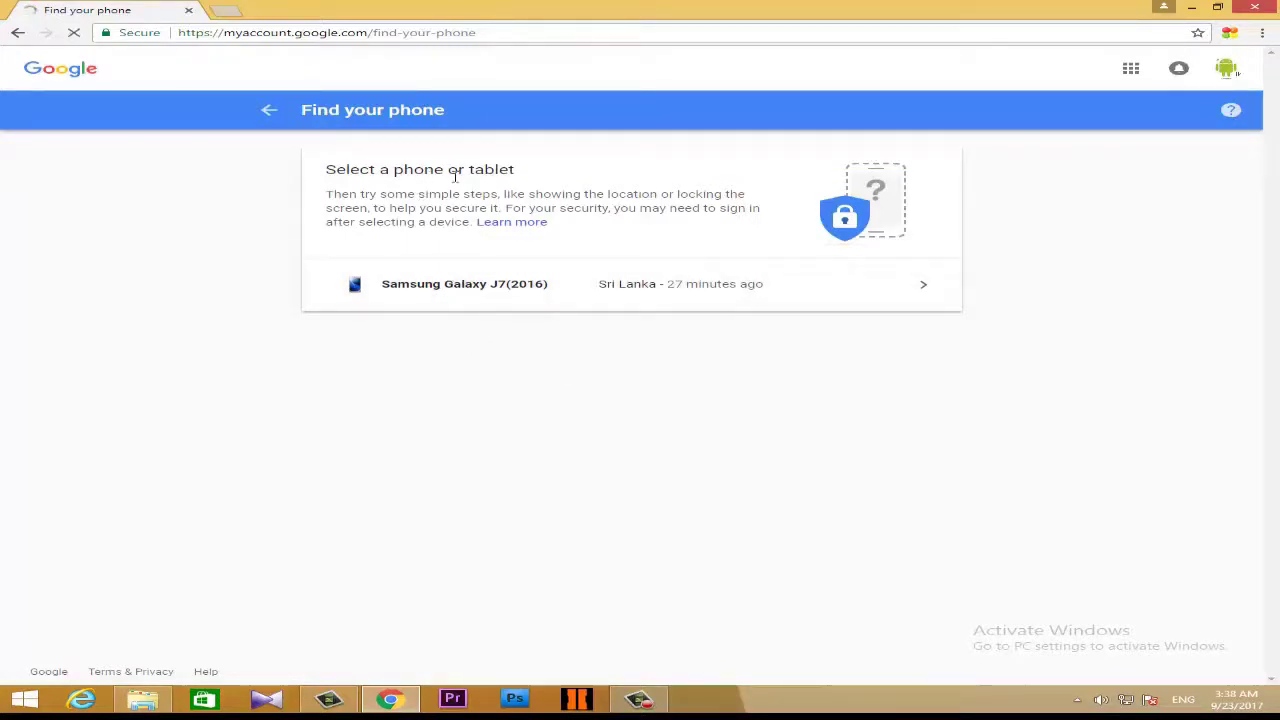
# Select the Samsung Galaxy J7(2016) and verify with the account password twice to open its map
pyautogui.click(502, 290)
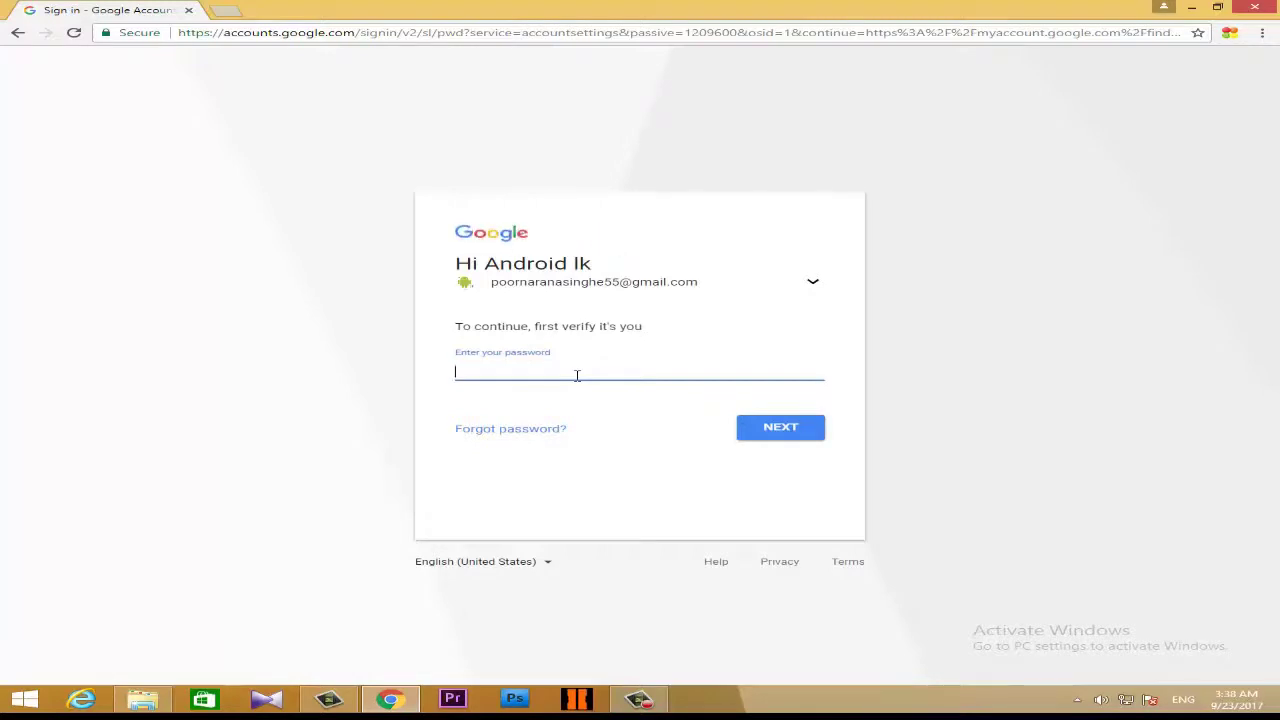
pyautogui.write('••••••••••')
pyautogui.press('Return')
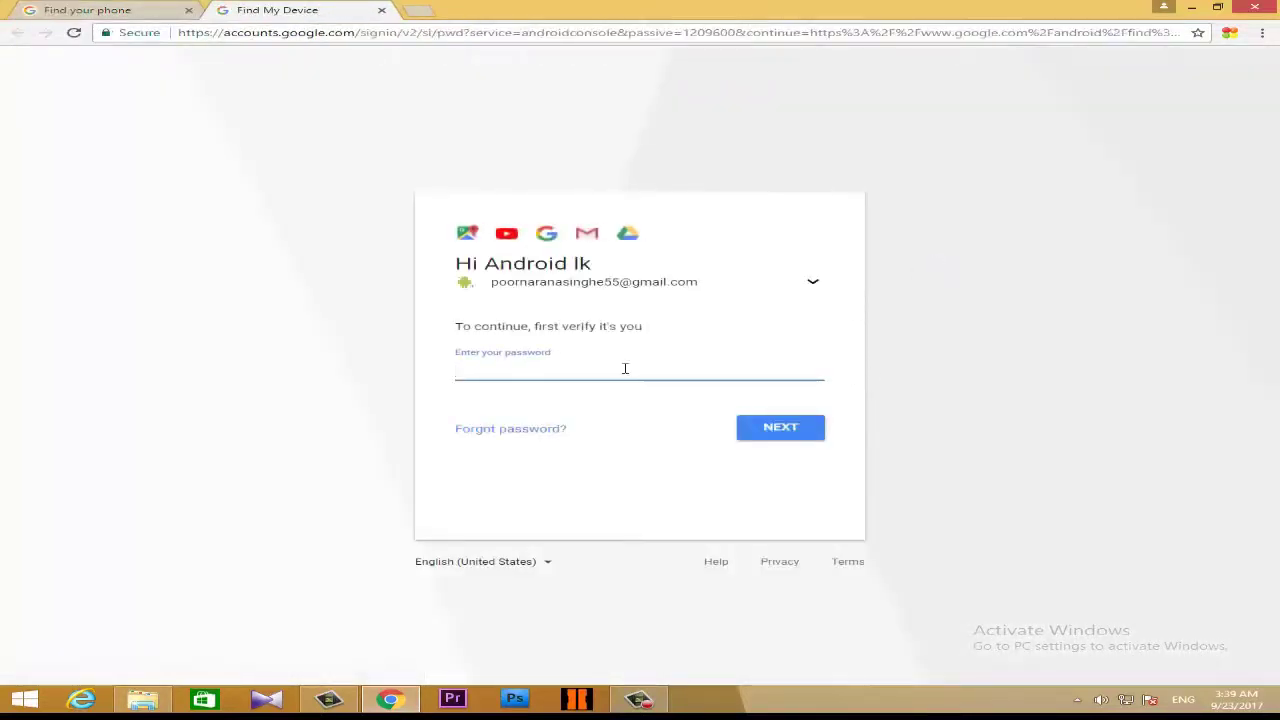
pyautogui.write('••••••')
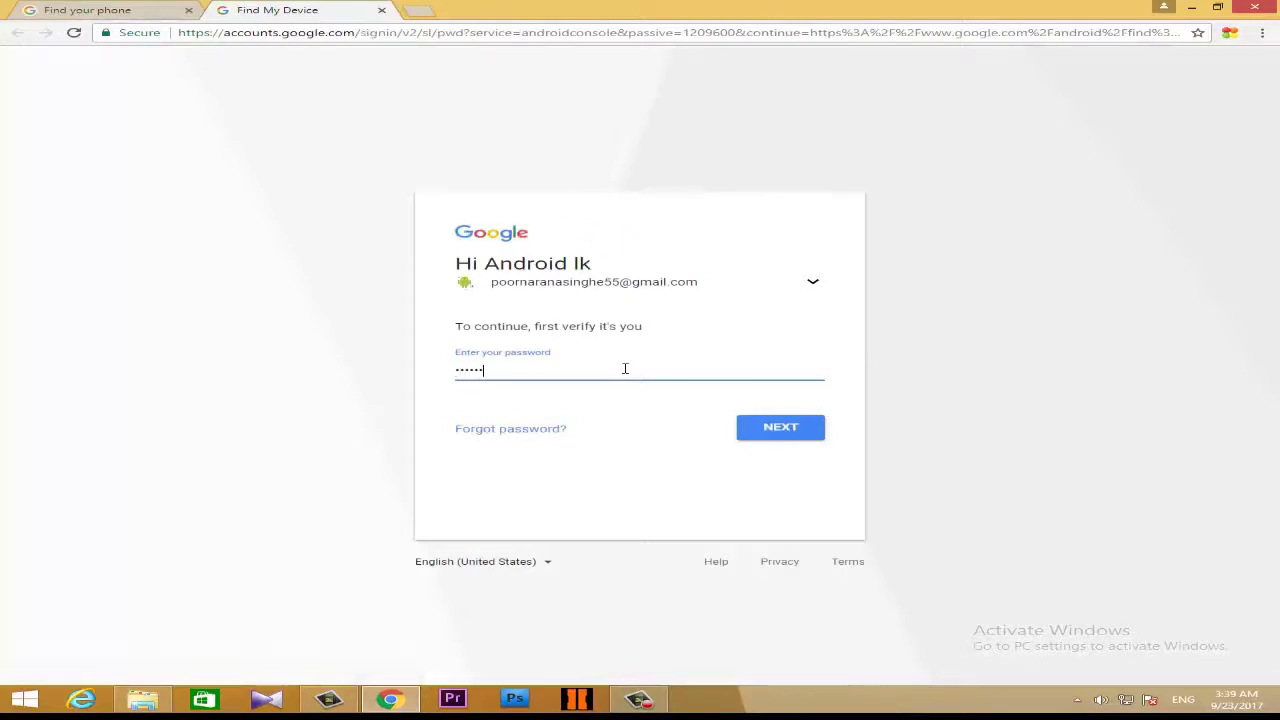
pyautogui.write('•••')
pyautogui.press('Return')
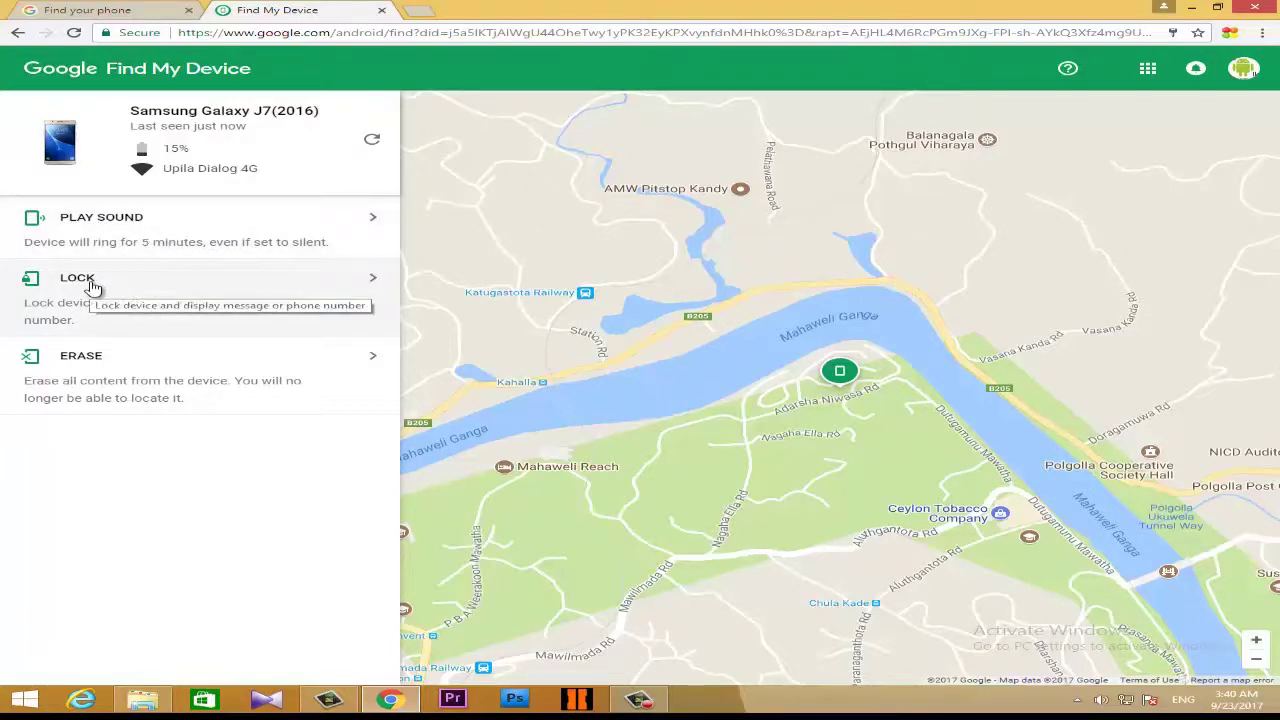
pyautogui.click(367, 286)
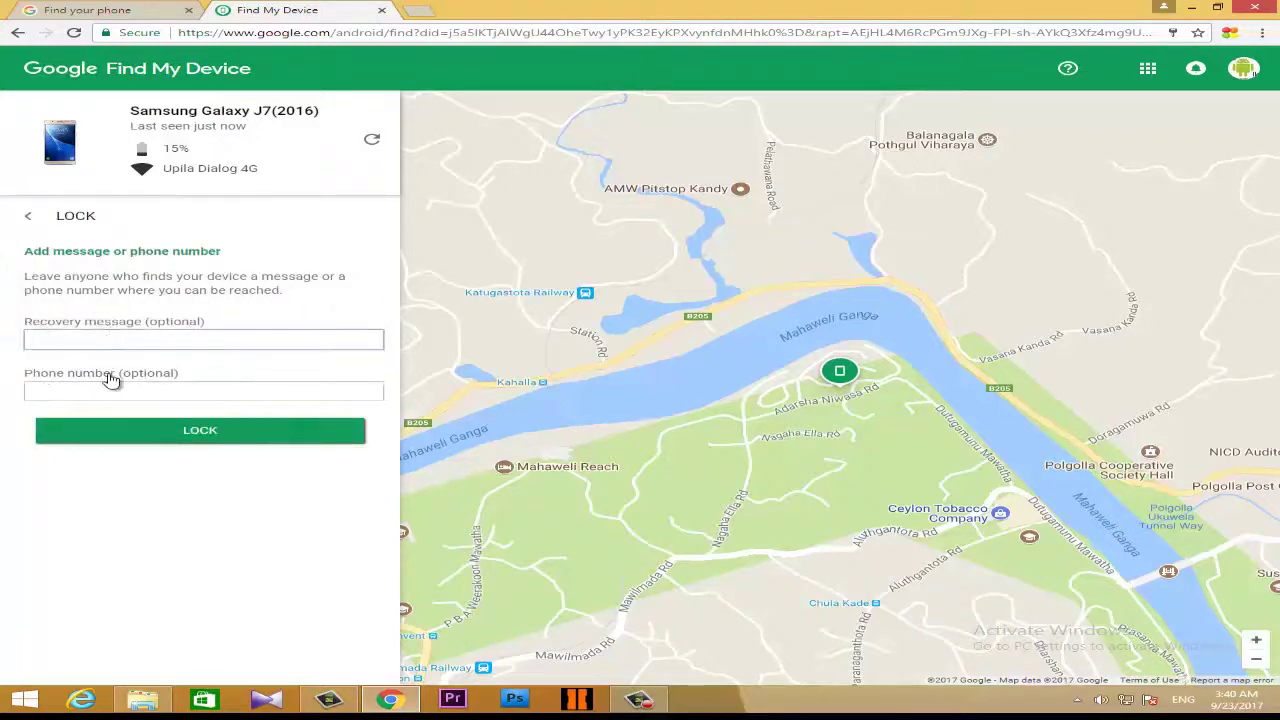
pyautogui.click(32, 218)
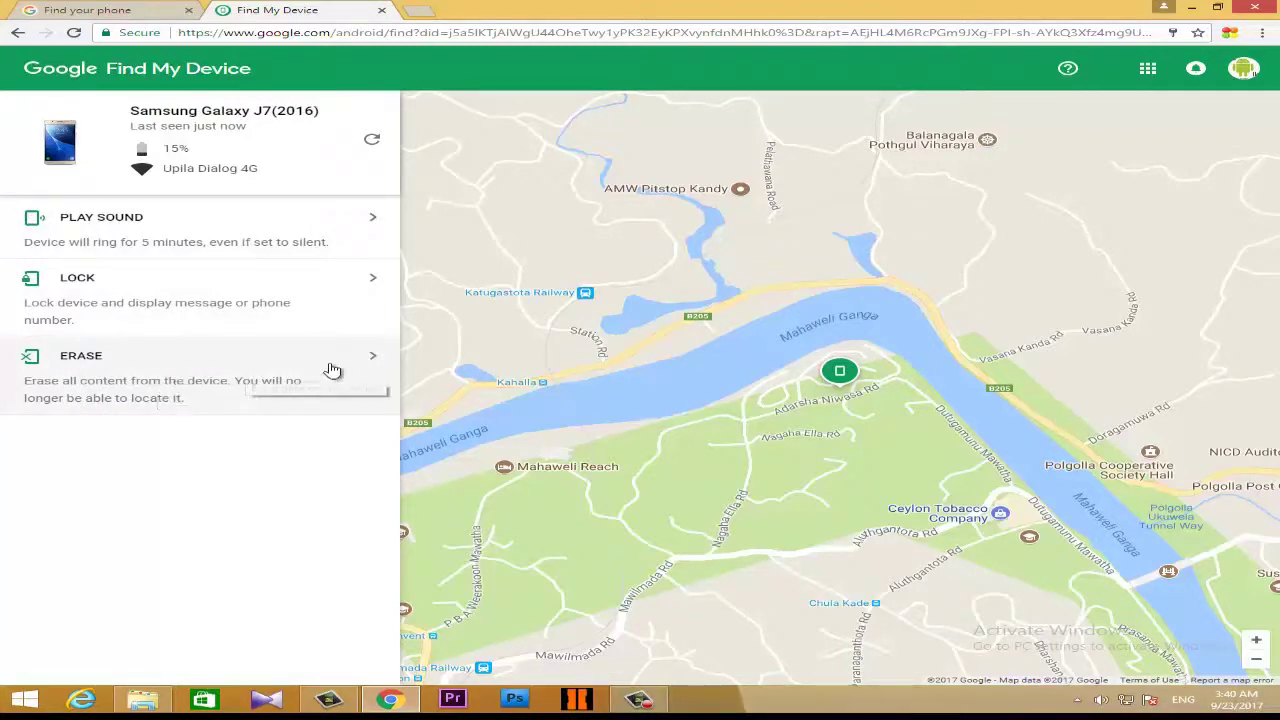
pyautogui.click(371, 362)
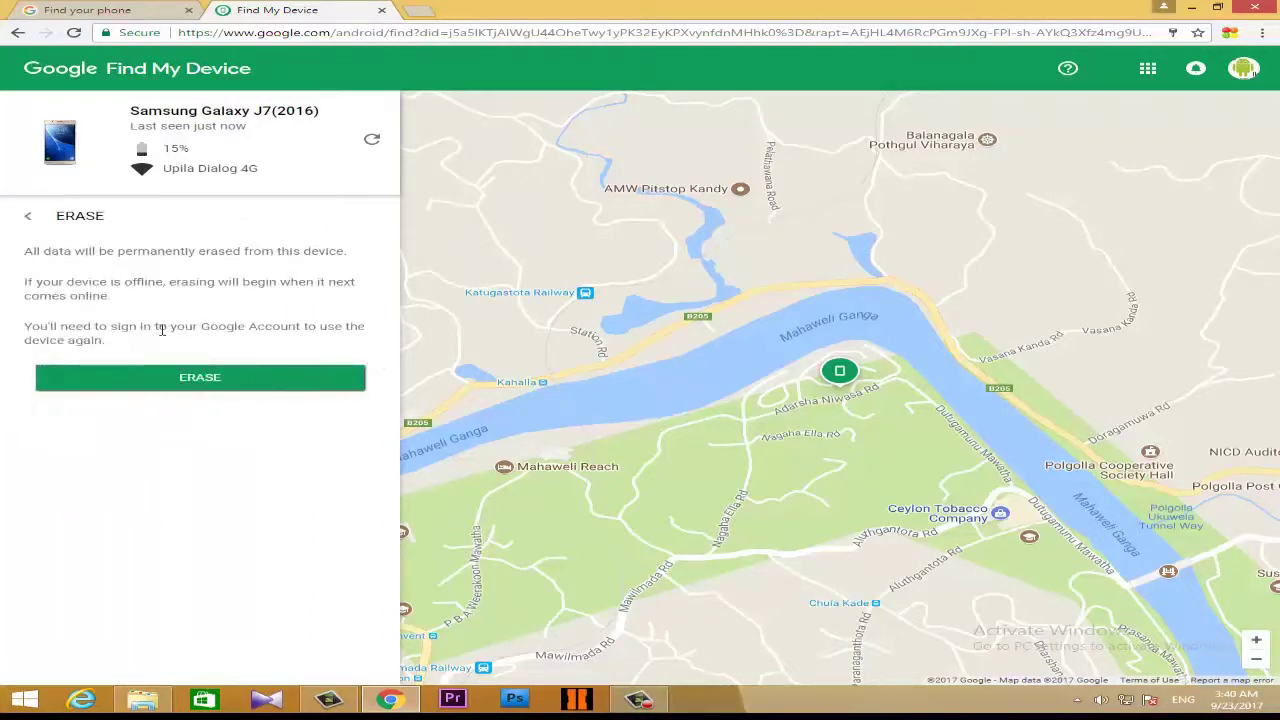
pyautogui.click(18, 33)
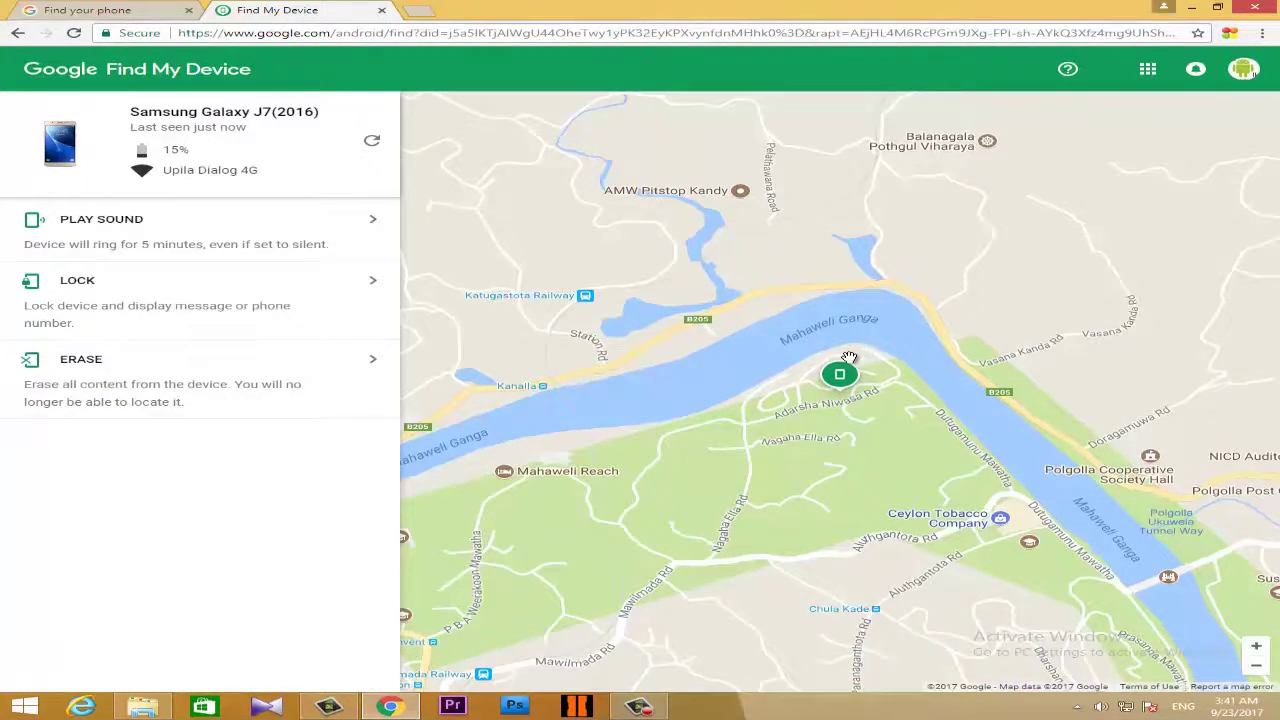
pyautogui.scroll(-2, 846, 358)
pyautogui.scroll(-3, 846, 358)
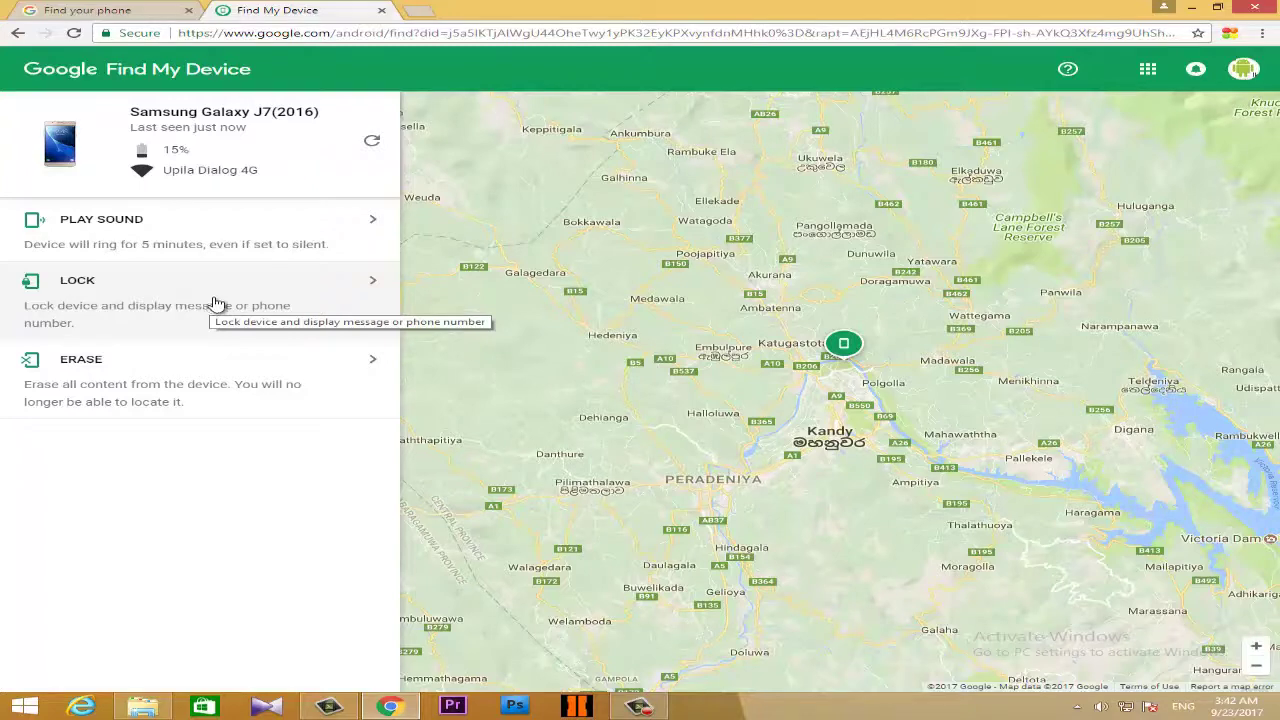
pyautogui.scroll(-1, 912, 362)
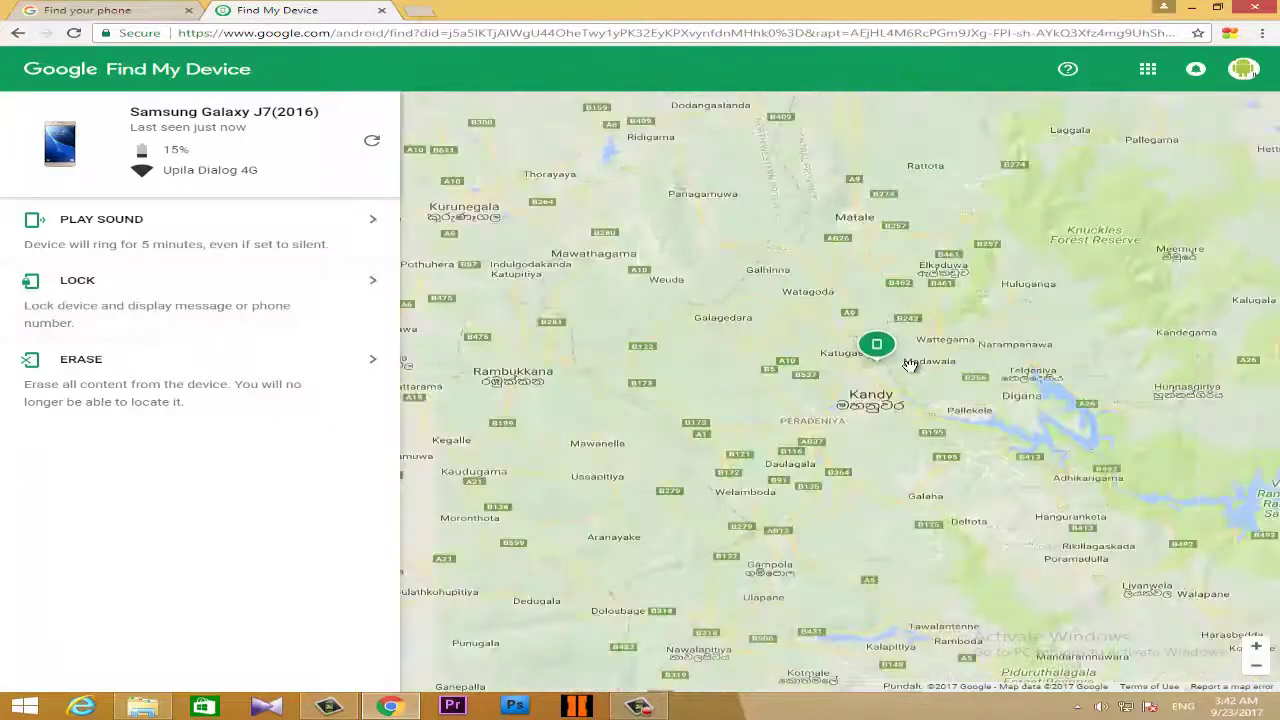
pyautogui.scroll(3, 910, 362)
pyautogui.scroll(3, 770, 357)
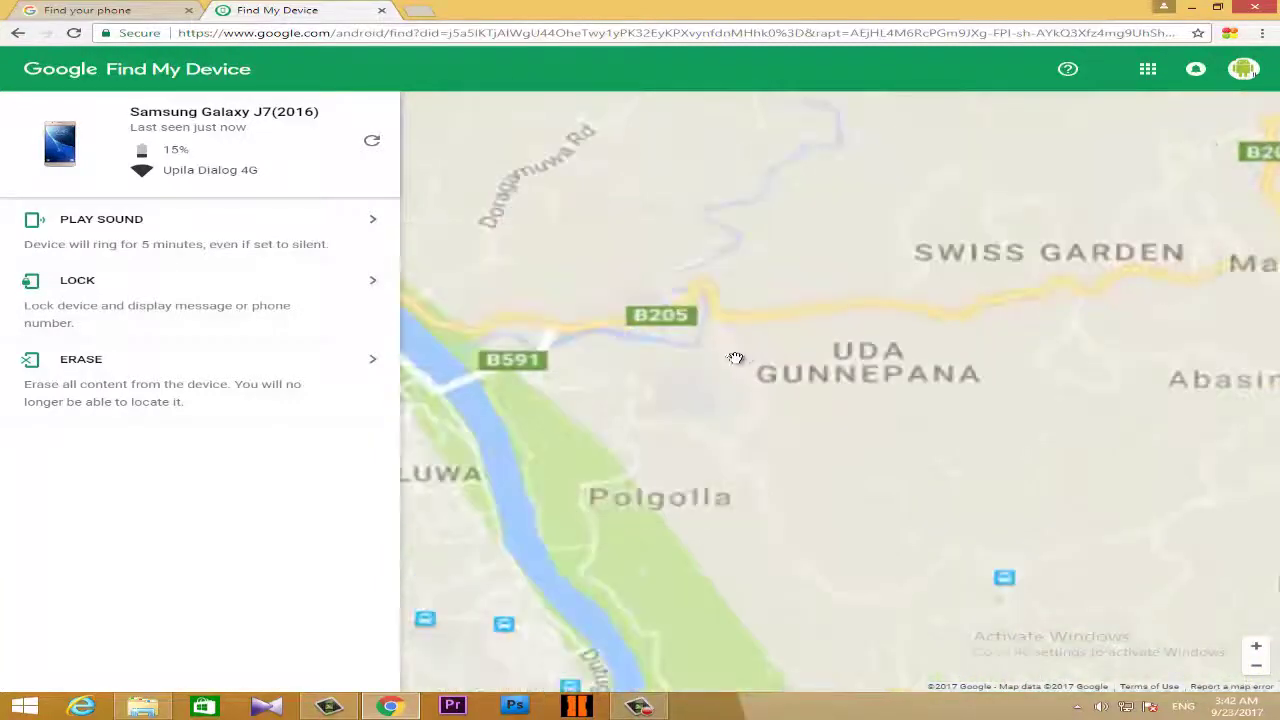
pyautogui.scroll(-3, 517, 352)
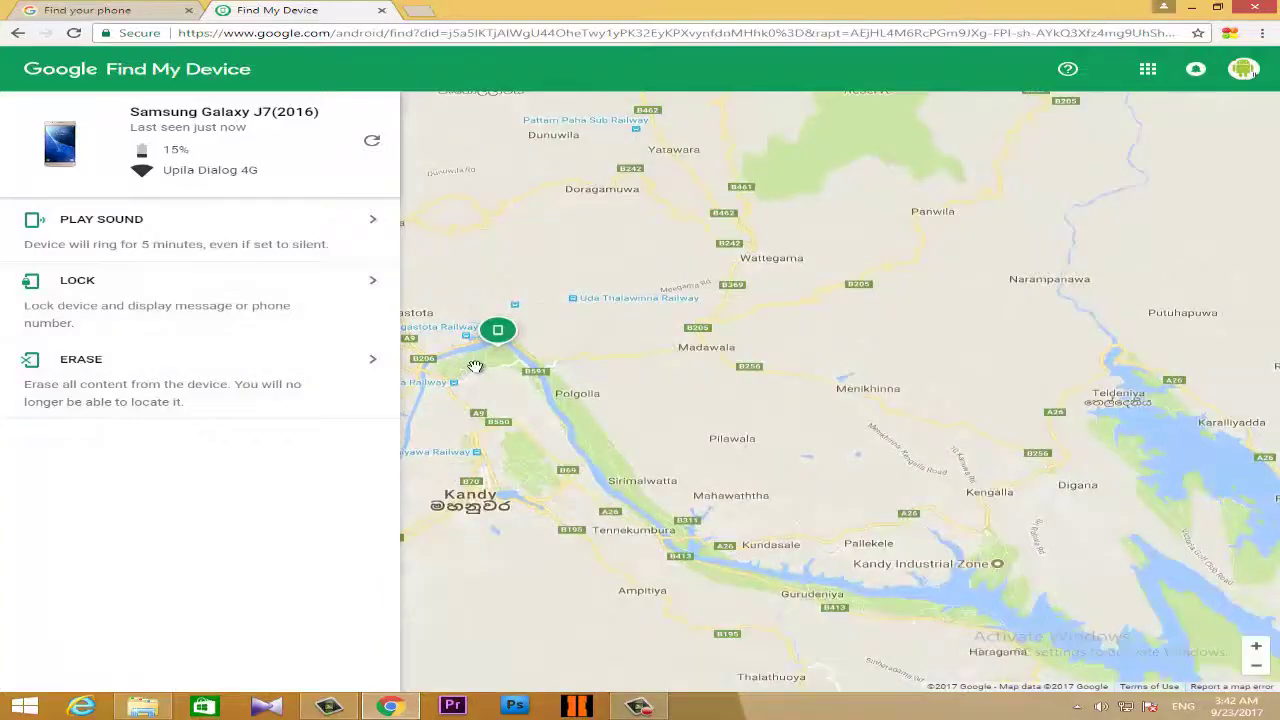
pyautogui.scroll(3, 460, 368)
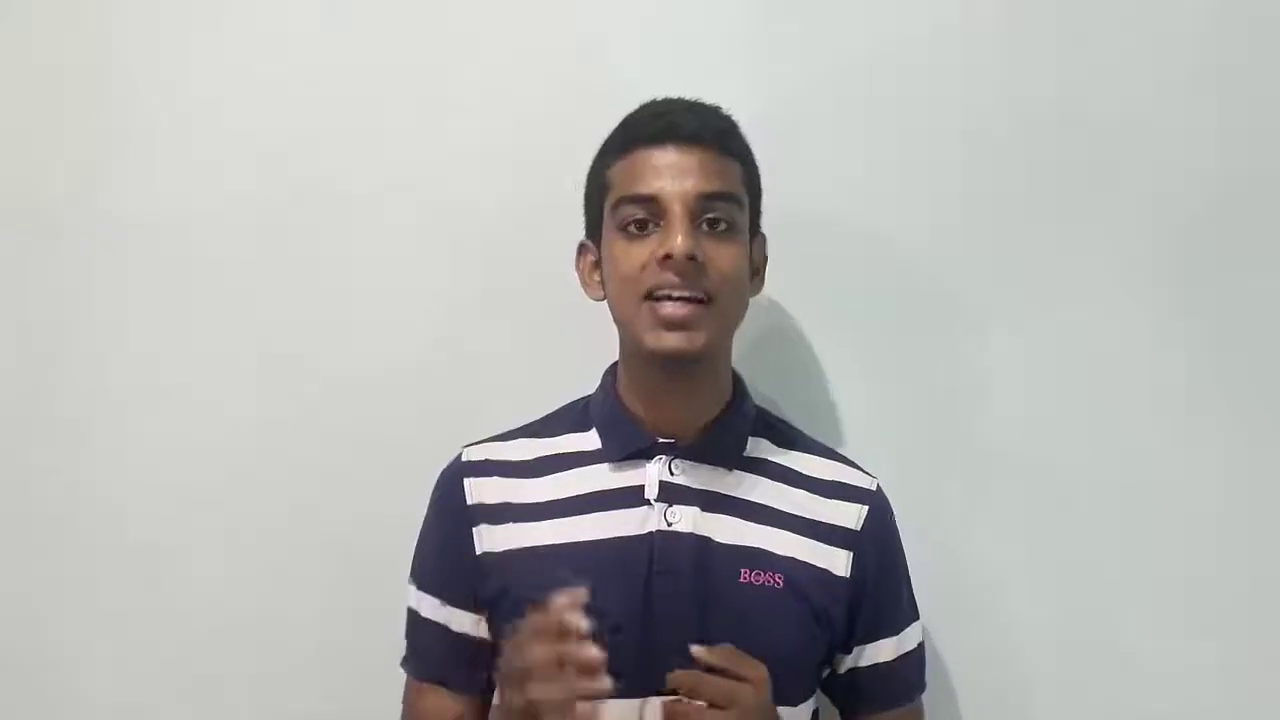